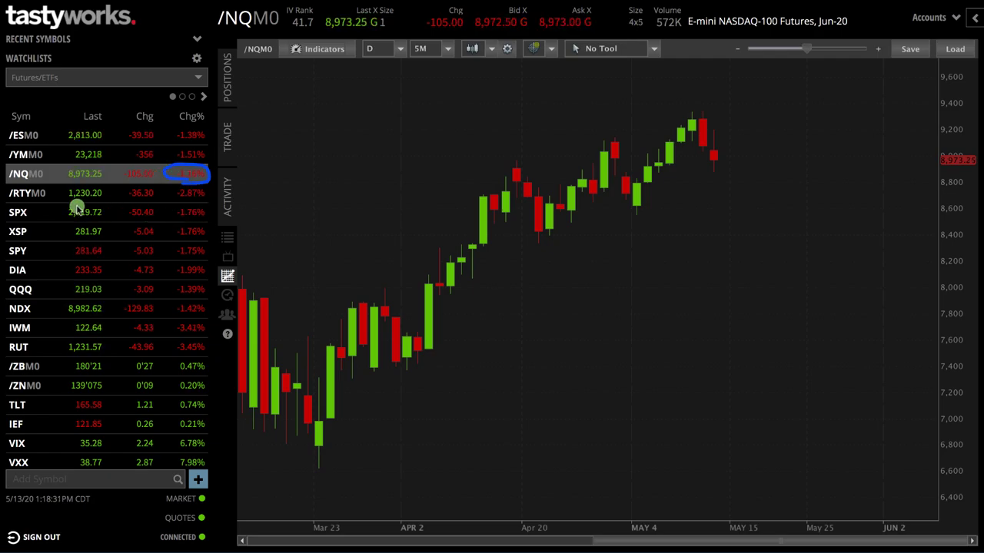
# - Go to the TRADE page and open the PAIRS ticket, which defaults to 2 /M2KM0 against -2 /MNQM0
pyautogui.moveTo(175, 186)
pyautogui.mouseDown()
pyautogui.moveTo(180, 197)
pyautogui.moveTo(206, 198)
pyautogui.moveTo(206, 187)
pyautogui.mouseUp()
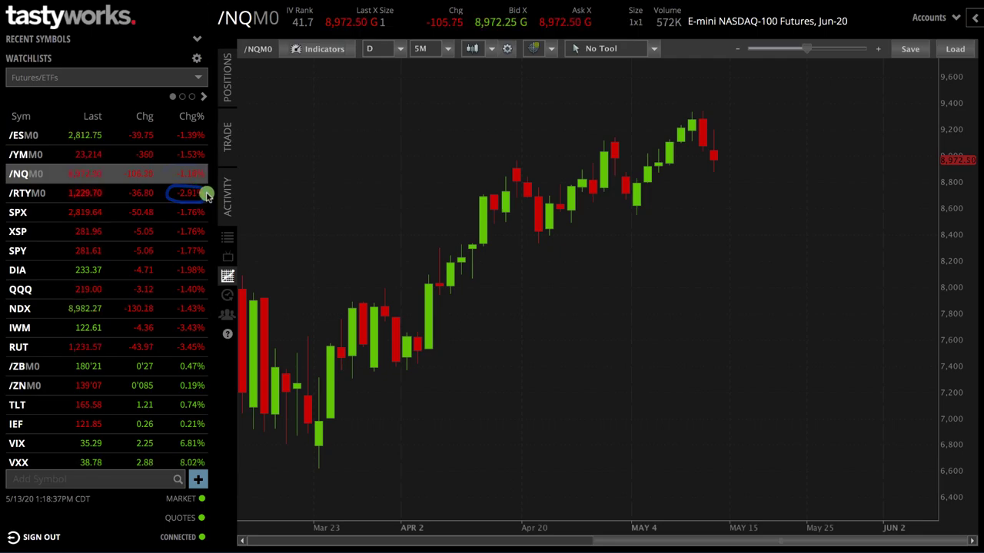
pyautogui.moveTo(217, 174); pyautogui.dragTo(209, 193)
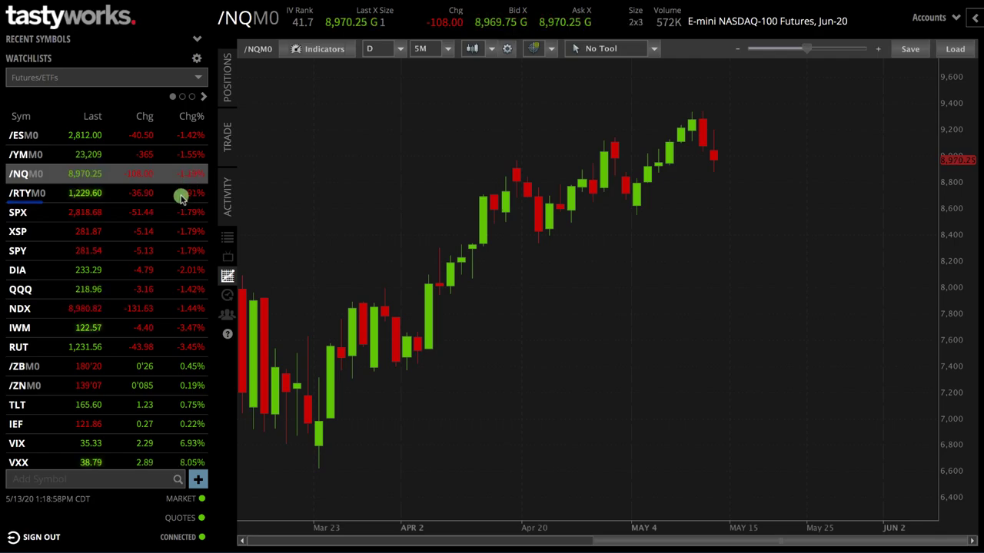
pyautogui.moveTo(8, 203)
pyautogui.mouseDown()
pyautogui.moveTo(44, 206)
pyautogui.moveTo(65, 188)
pyautogui.moveTo(7, 183)
pyautogui.moveTo(38, 163)
pyautogui.mouseUp()
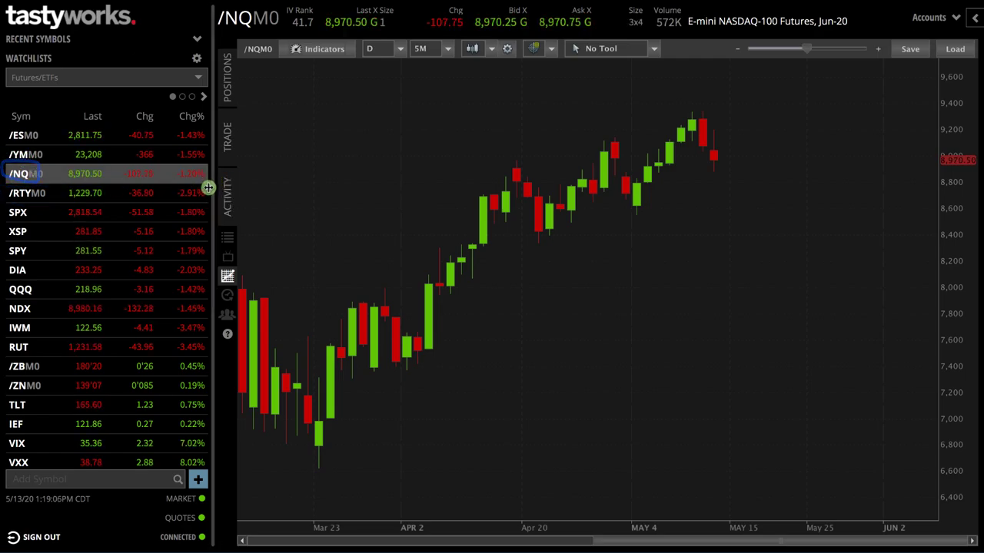
pyautogui.moveTo(207, 176)
pyautogui.mouseDown()
pyautogui.moveTo(220, 176)
pyautogui.moveTo(220, 194)
pyautogui.mouseUp()
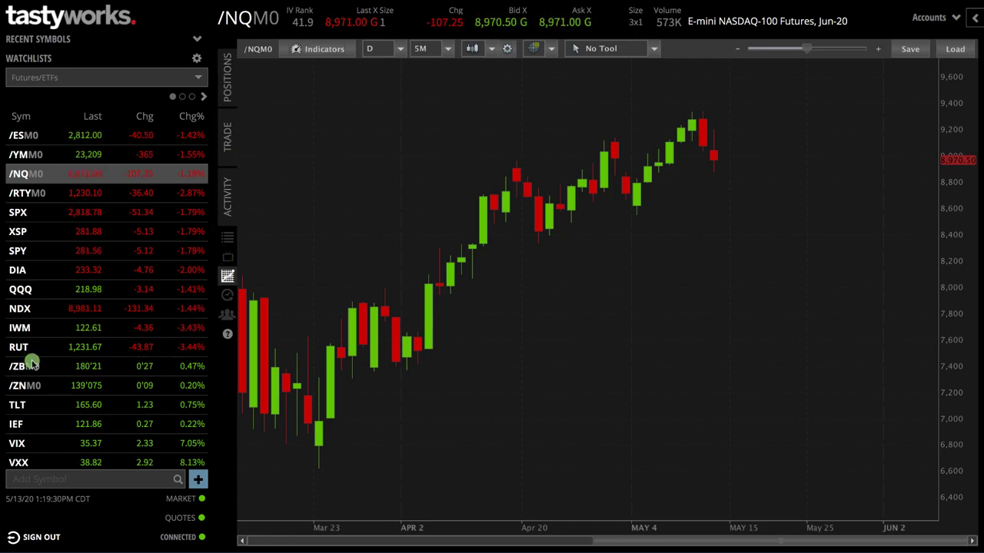
pyautogui.moveTo(34, 362)
pyautogui.mouseDown()
pyautogui.moveTo(9, 367)
pyautogui.moveTo(32, 368)
pyautogui.moveTo(33, 398)
pyautogui.moveTo(30, 370)
pyautogui.mouseUp()
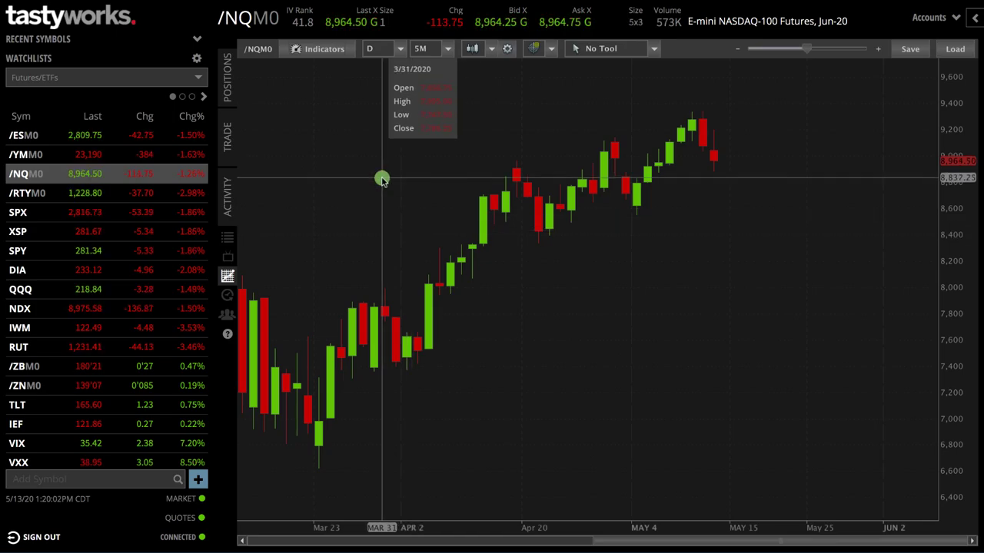
pyautogui.click(227, 137)
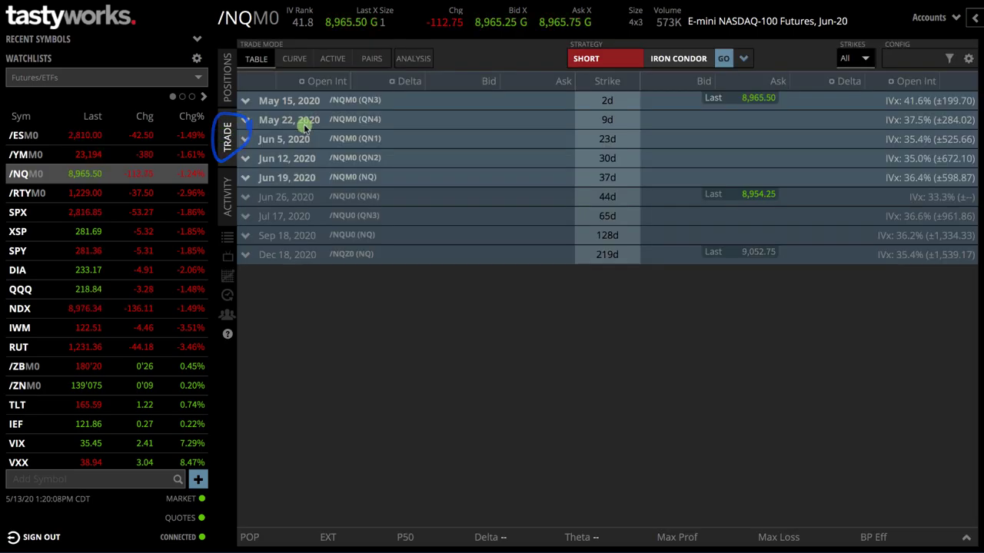
pyautogui.moveTo(358, 69)
pyautogui.mouseDown()
pyautogui.moveTo(387, 66)
pyautogui.moveTo(357, 54)
pyautogui.moveTo(362, 69)
pyautogui.mouseUp()
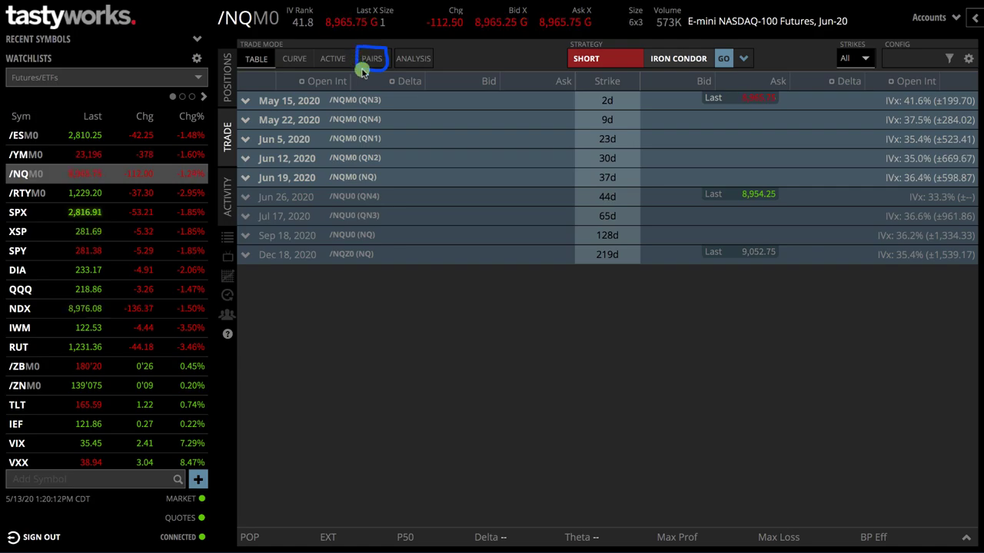
pyautogui.click(370, 61)
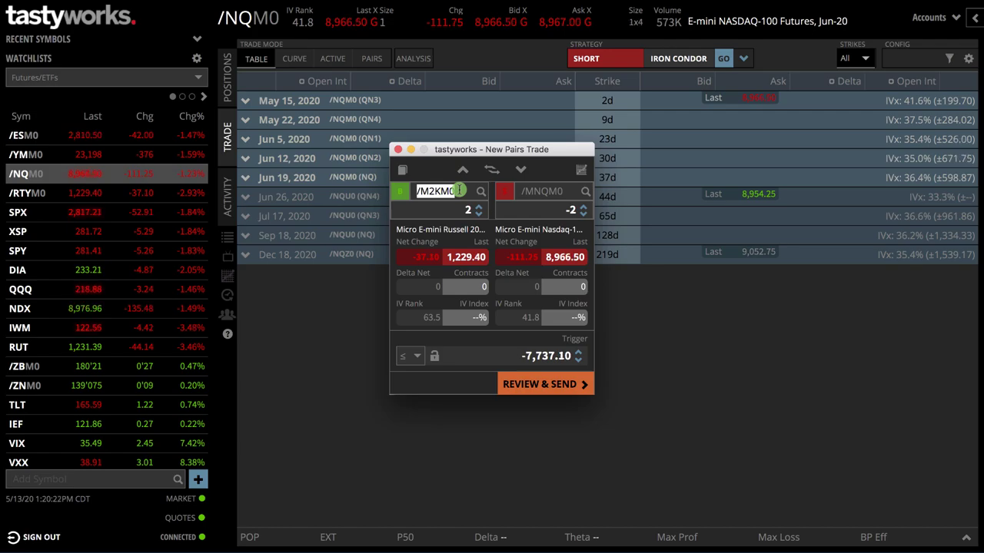
# - Set the pair's symbols to TGT for the first leg and WMT for the second
pyautogui.write('GT')
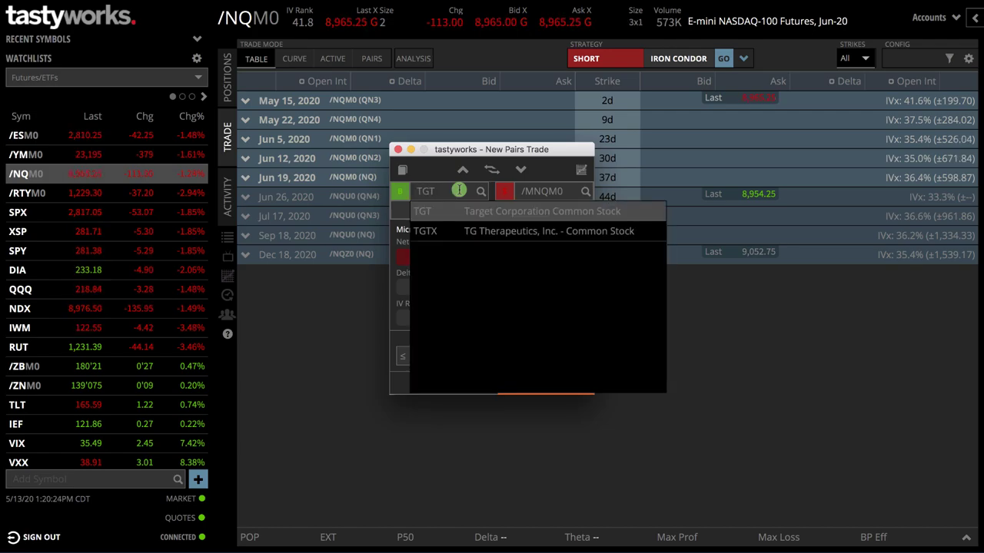
pyautogui.press('Return')
pyautogui.click(544, 190)
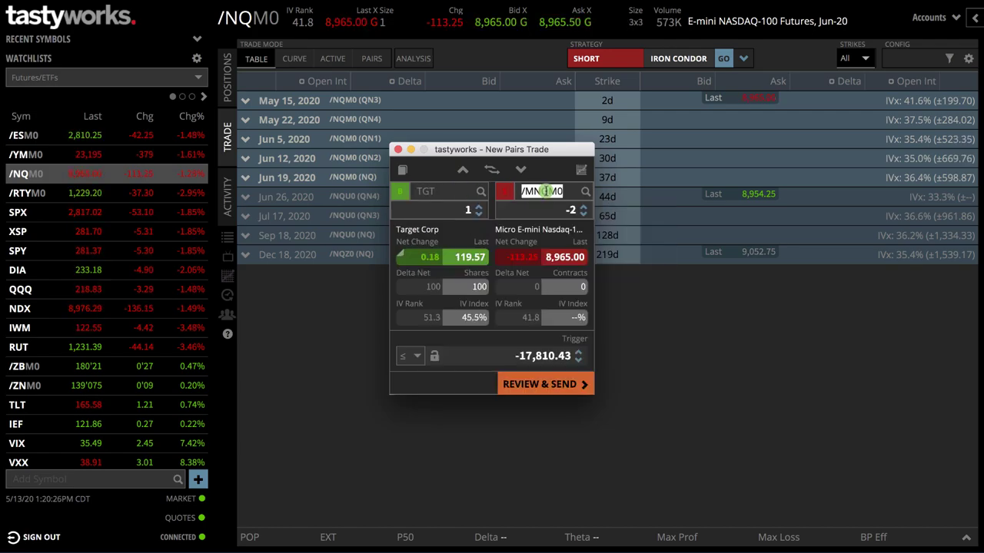
pyautogui.write('WMT')
pyautogui.press('Return')
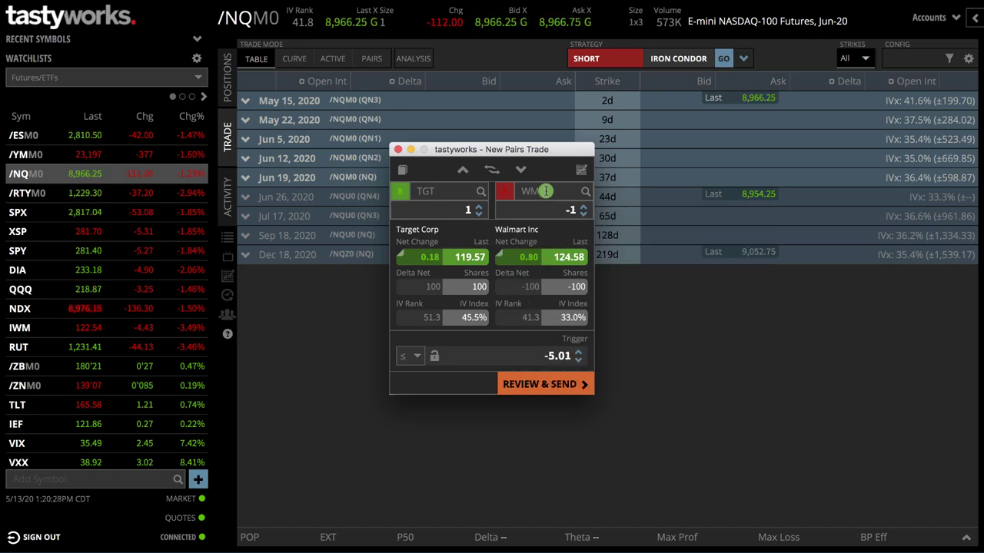
# - Adjust the leg quantities to 400 TGT against -400 WMT
pyautogui.click(465, 170)
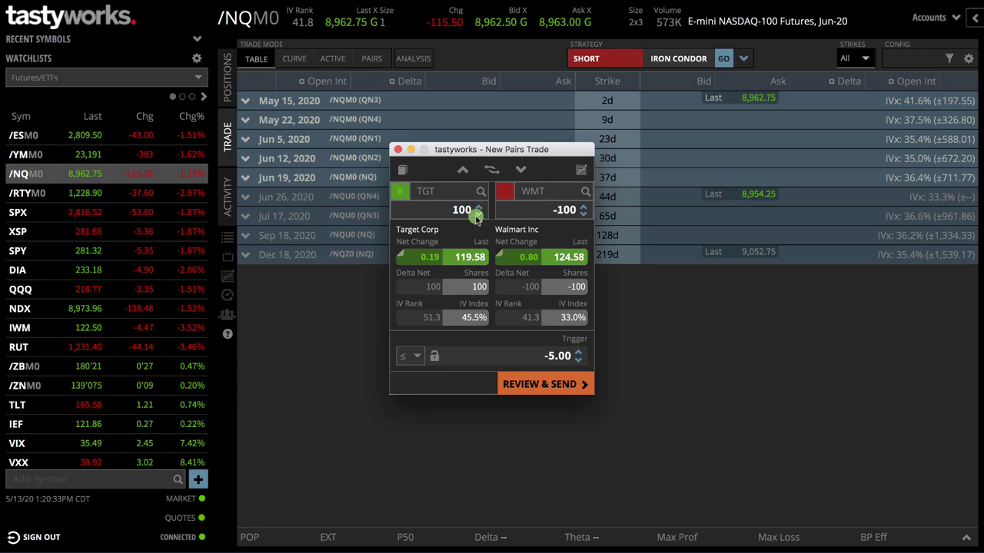
pyautogui.click(465, 171)
pyautogui.click(465, 171)
pyautogui.click(463, 171)
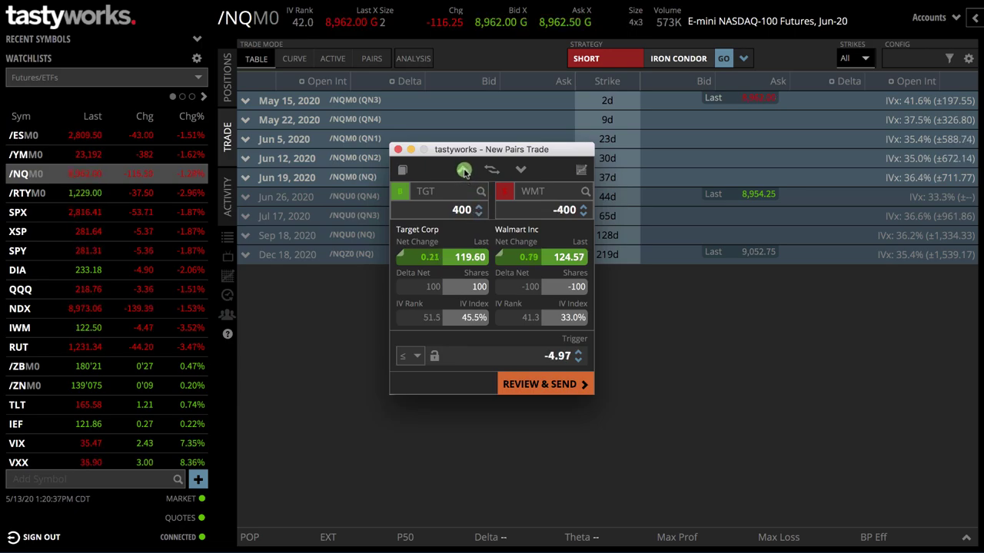
pyautogui.click(464, 171)
pyautogui.click(521, 172)
pyautogui.click(521, 172)
pyautogui.click(521, 170)
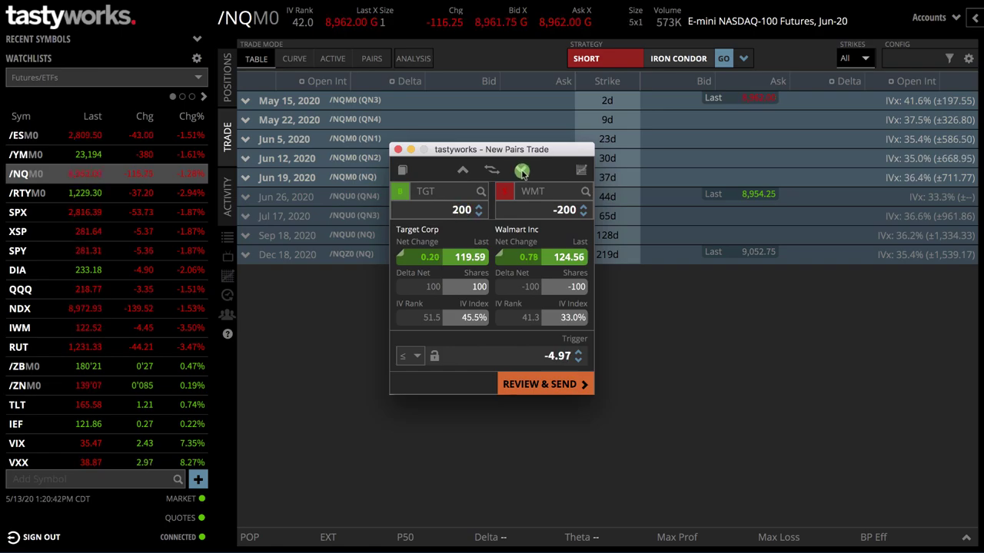
pyautogui.scroll(2, 478, 209)
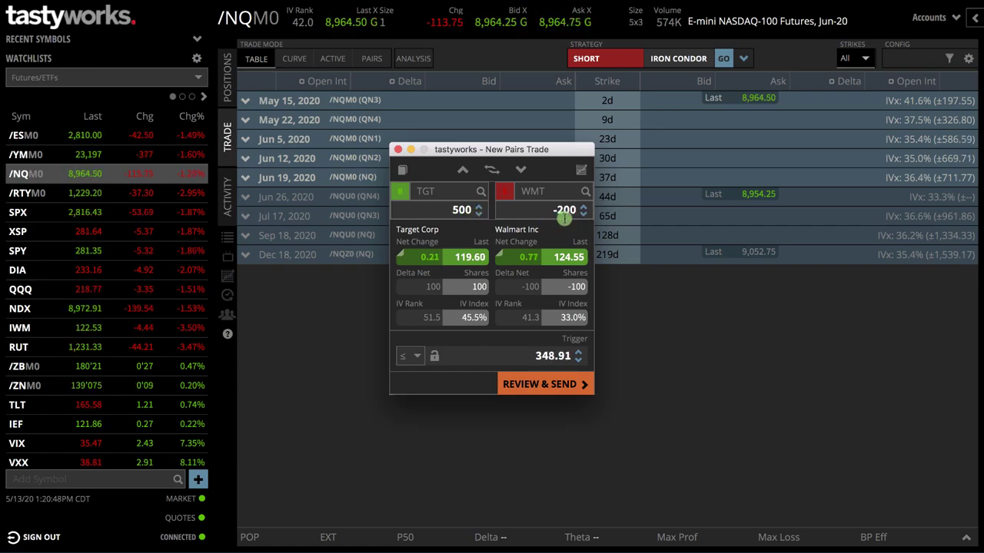
pyautogui.click(479, 214)
pyautogui.click(461, 170)
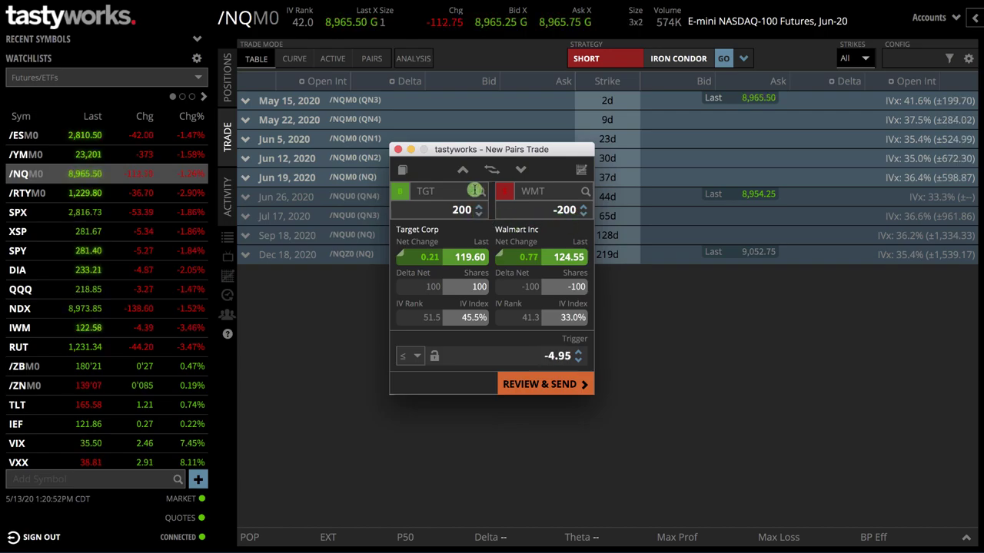
pyautogui.click(462, 169)
pyautogui.click(522, 170)
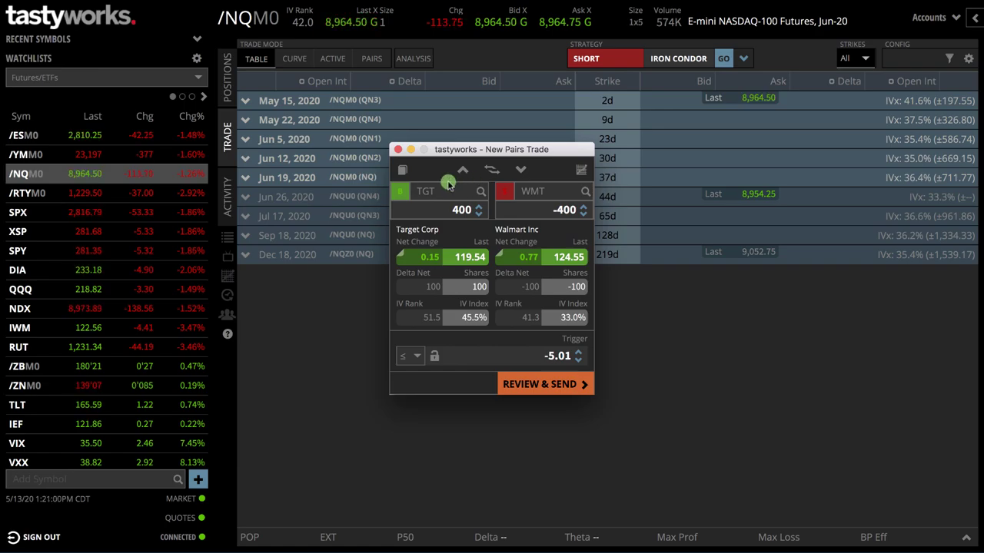
# - Swap the legs so the ticket buys 400 WMT against -400 TGT, with a 4.93 trigger
pyautogui.moveTo(447, 181)
pyautogui.mouseDown()
pyautogui.moveTo(408, 183)
pyautogui.moveTo(394, 202)
pyautogui.moveTo(461, 219)
pyautogui.moveTo(486, 196)
pyautogui.moveTo(484, 182)
pyautogui.moveTo(446, 181)
pyautogui.mouseUp()
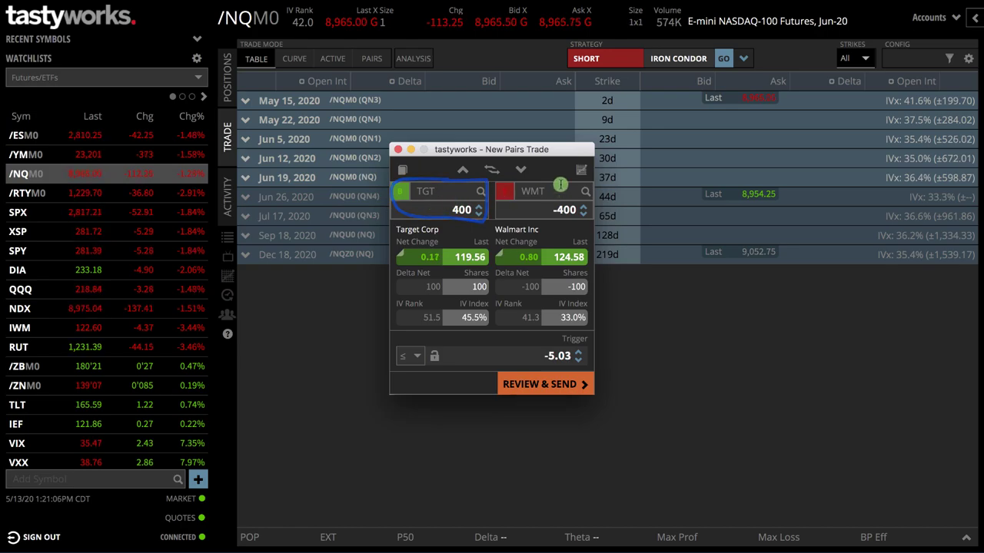
pyautogui.moveTo(561, 180); pyautogui.dragTo(500, 180)
pyautogui.moveTo(501, 217)
pyautogui.mouseDown()
pyautogui.moveTo(591, 220)
pyautogui.moveTo(588, 181)
pyautogui.moveTo(544, 182)
pyautogui.mouseUp()
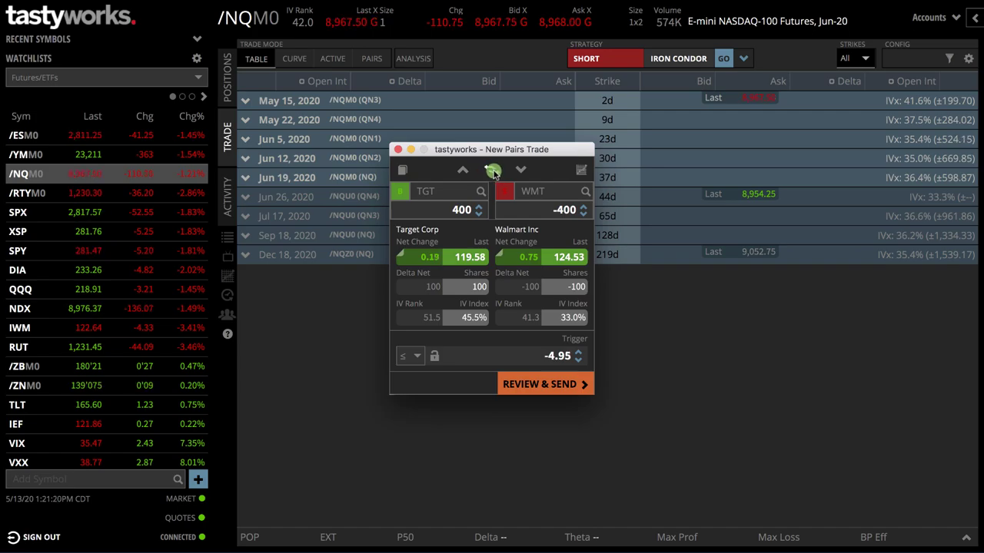
pyautogui.click(491, 171)
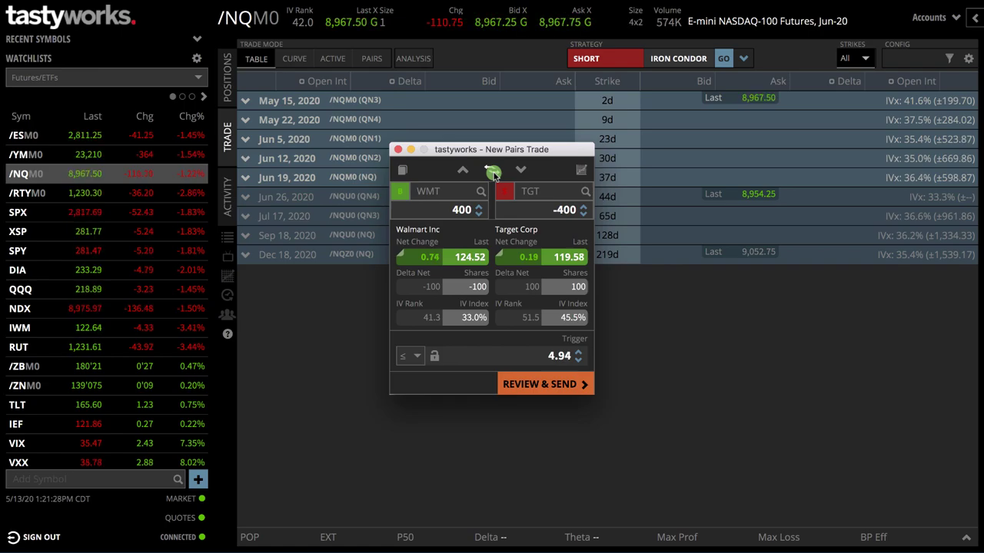
# - Show the WMT-TGT spread's year chart beside the pairs ticket
pyautogui.click(581, 171)
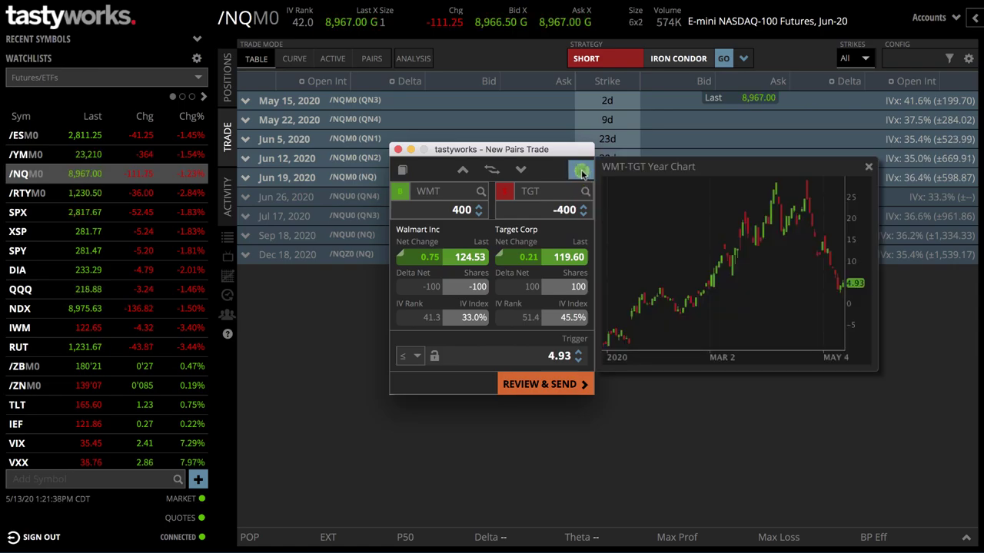
pyautogui.moveTo(727, 265)
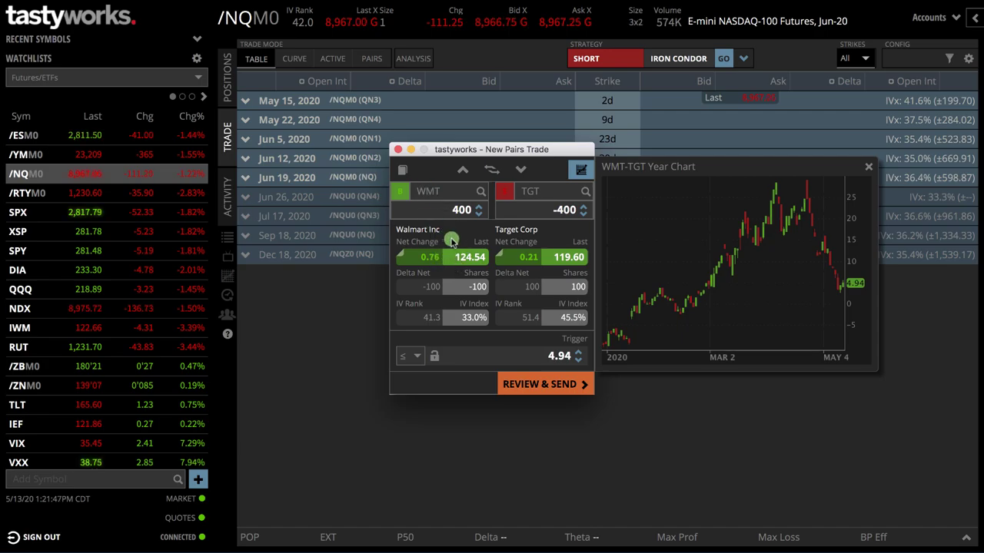
pyautogui.moveTo(472, 244)
pyautogui.mouseDown()
pyautogui.moveTo(444, 249)
pyautogui.moveTo(470, 270)
pyautogui.moveTo(482, 244)
pyautogui.moveTo(466, 239)
pyautogui.mouseUp()
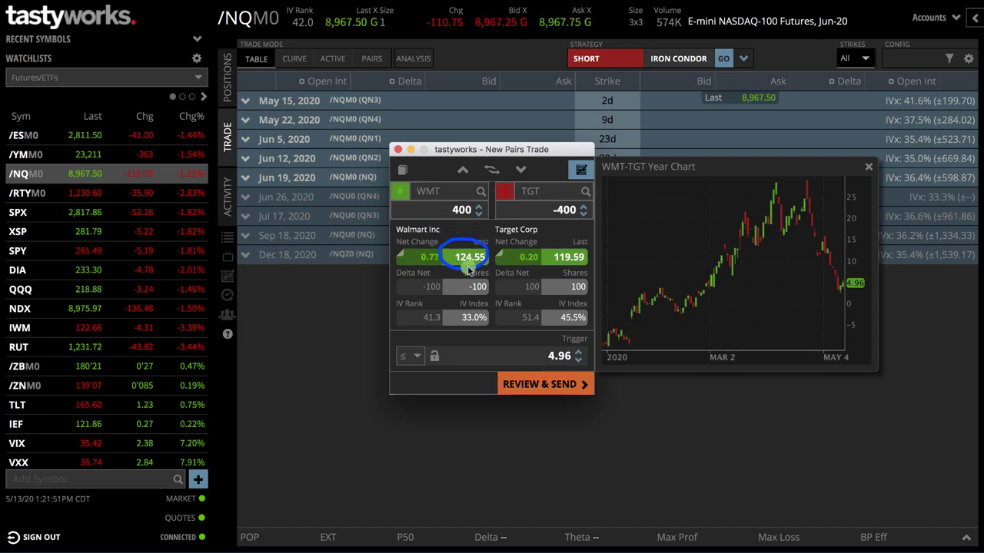
pyautogui.moveTo(574, 243)
pyautogui.mouseDown()
pyautogui.moveTo(541, 246)
pyautogui.moveTo(572, 270)
pyautogui.moveTo(581, 250)
pyautogui.mouseUp()
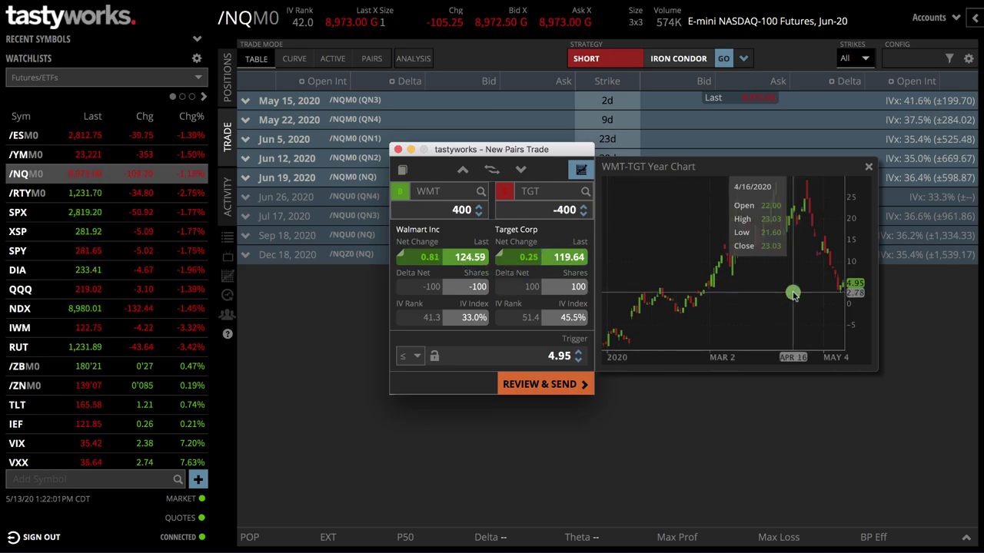
pyautogui.moveTo(867, 272)
pyautogui.mouseDown()
pyautogui.moveTo(835, 289)
pyautogui.moveTo(866, 288)
pyautogui.mouseUp()
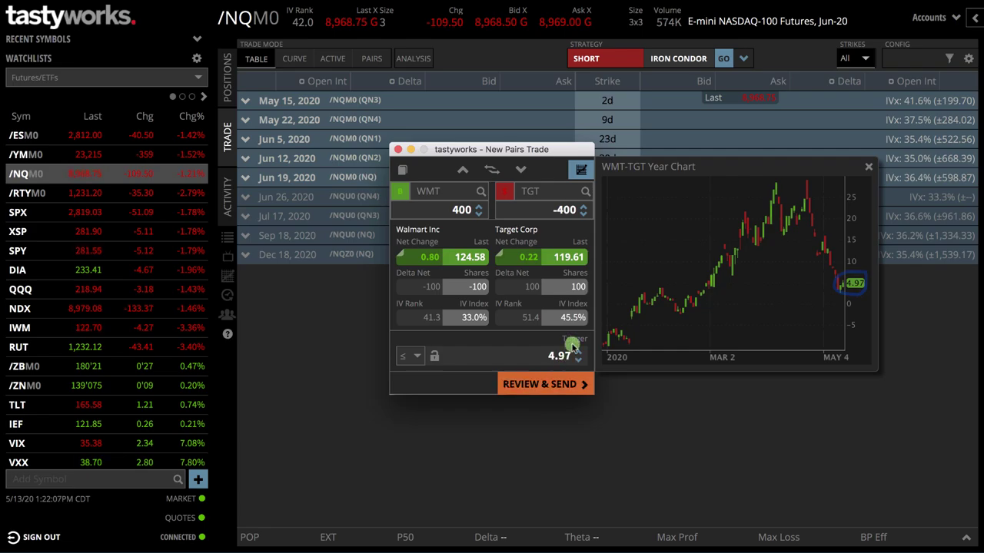
pyautogui.moveTo(581, 340)
pyautogui.mouseDown()
pyautogui.moveTo(543, 337)
pyautogui.moveTo(563, 381)
pyautogui.mouseUp()
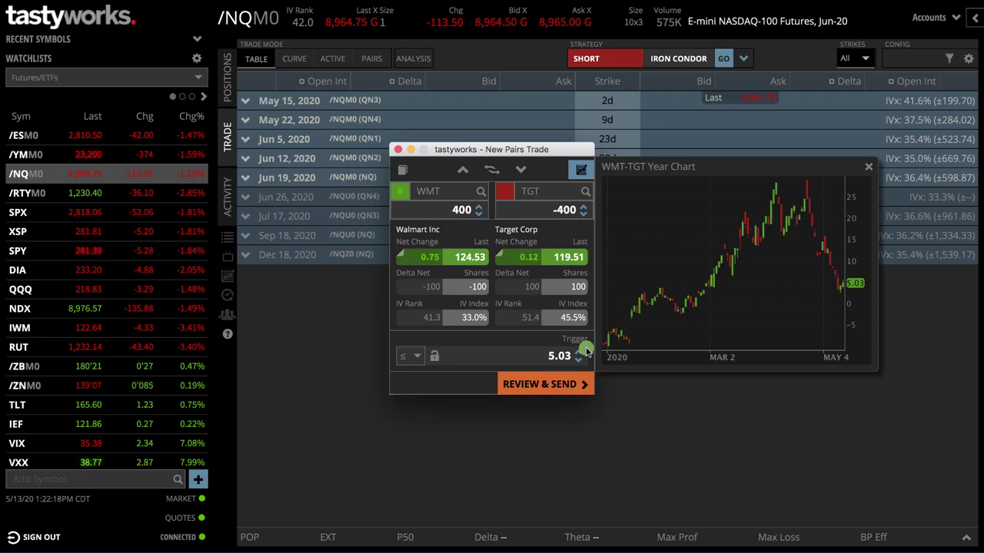
# - Lock the trigger and step it down toward 4.60
pyautogui.click(577, 360)
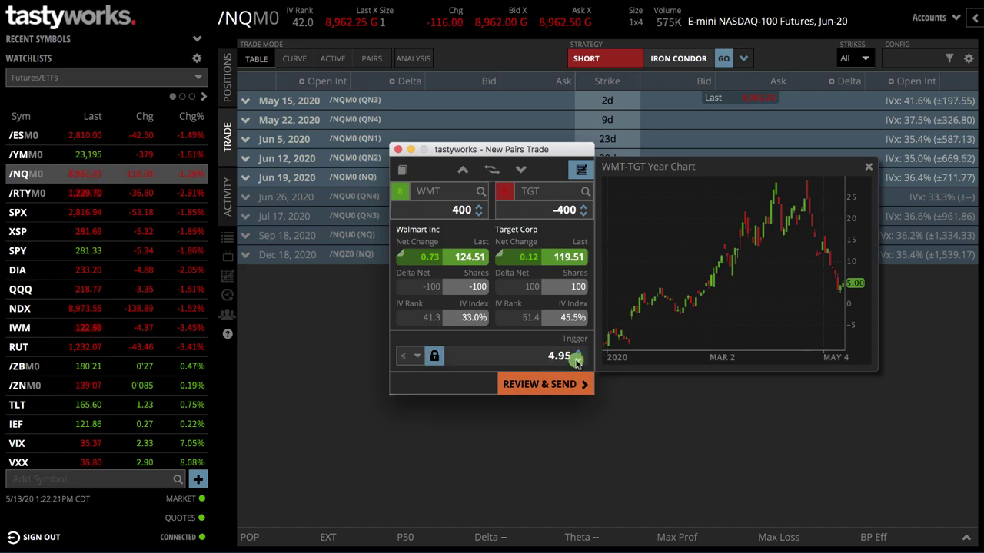
pyautogui.click(577, 360)
pyautogui.click(577, 360)
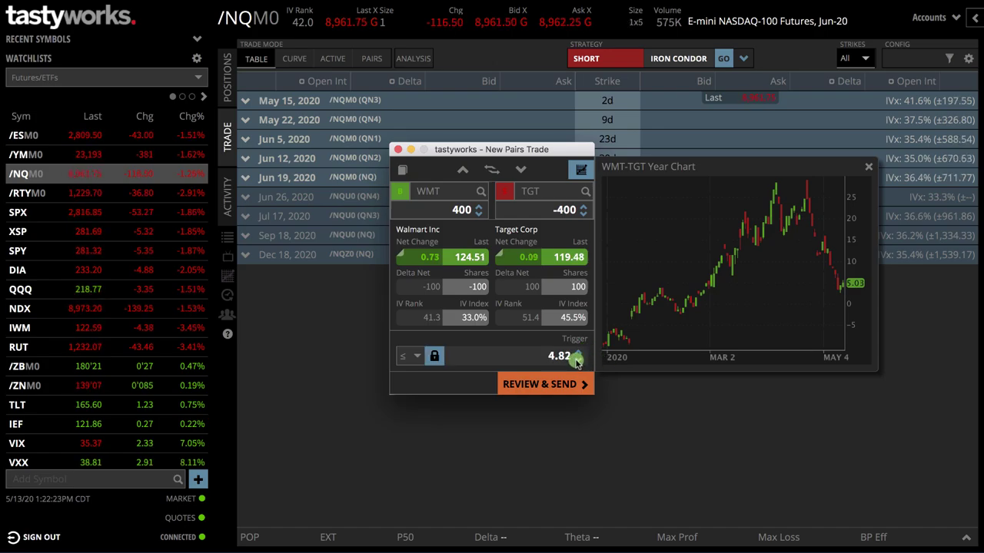
pyautogui.click(578, 359)
pyautogui.click(577, 359)
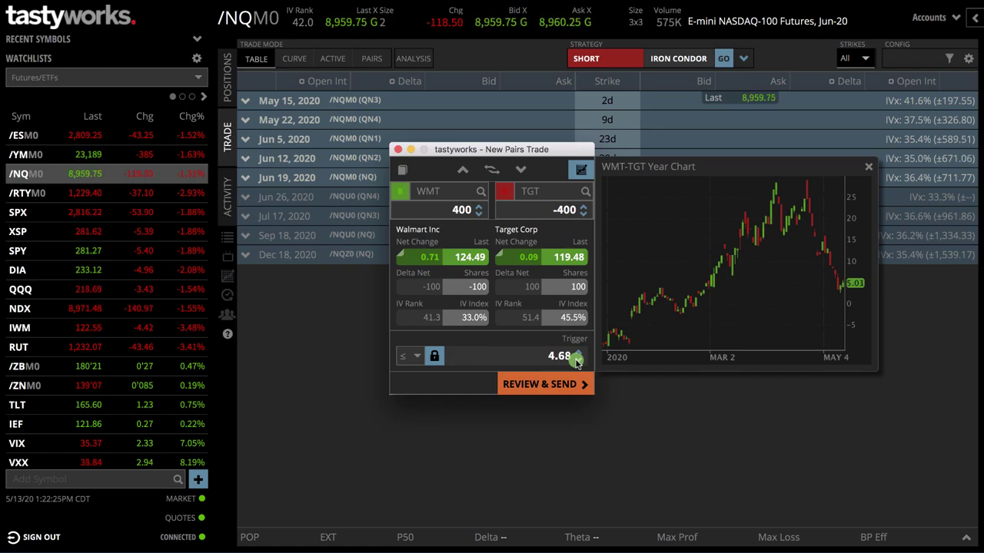
pyautogui.click(577, 359)
pyautogui.click(577, 360)
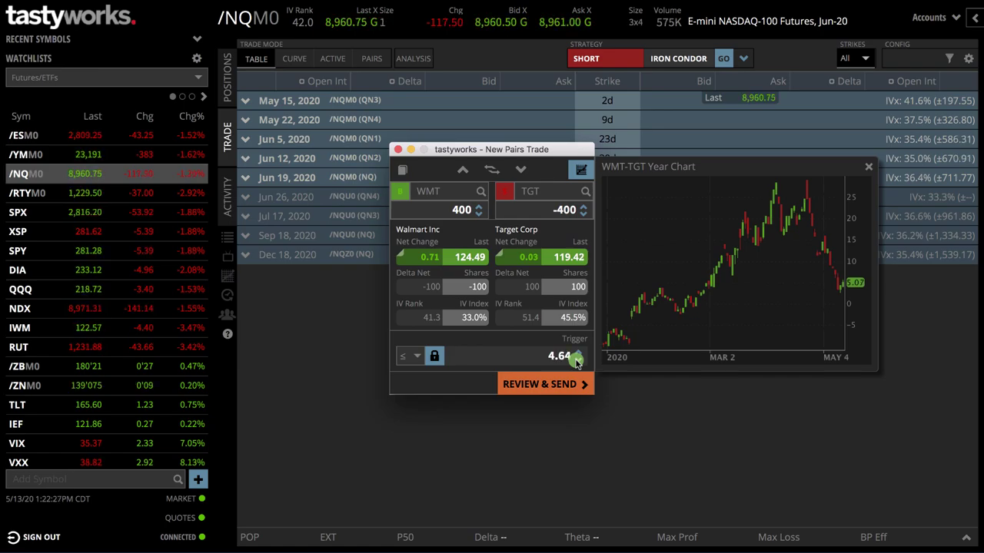
pyautogui.click(578, 359)
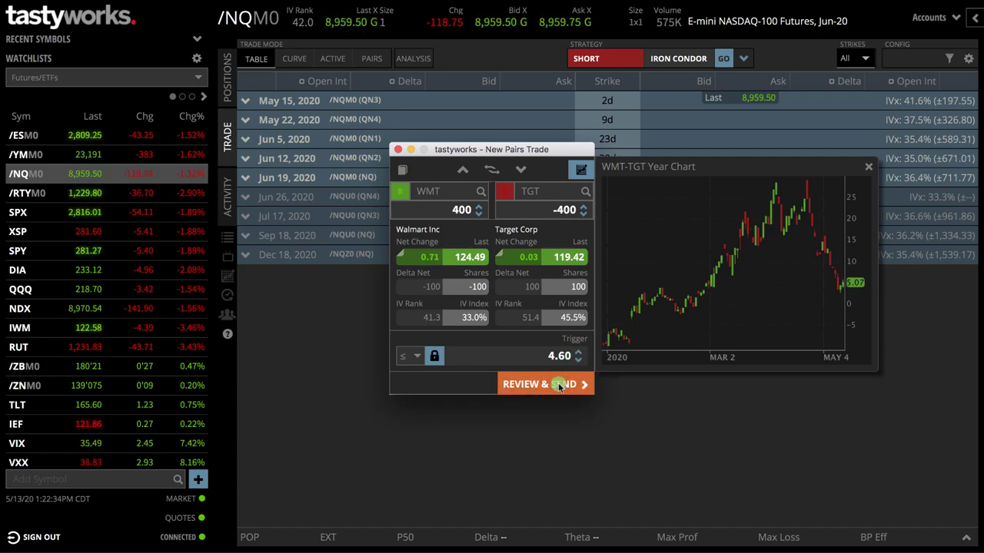
# - Back out of the order review, reset the pair to 100/-100, and lock the trigger
pyautogui.click(558, 383)
pyautogui.click(559, 384)
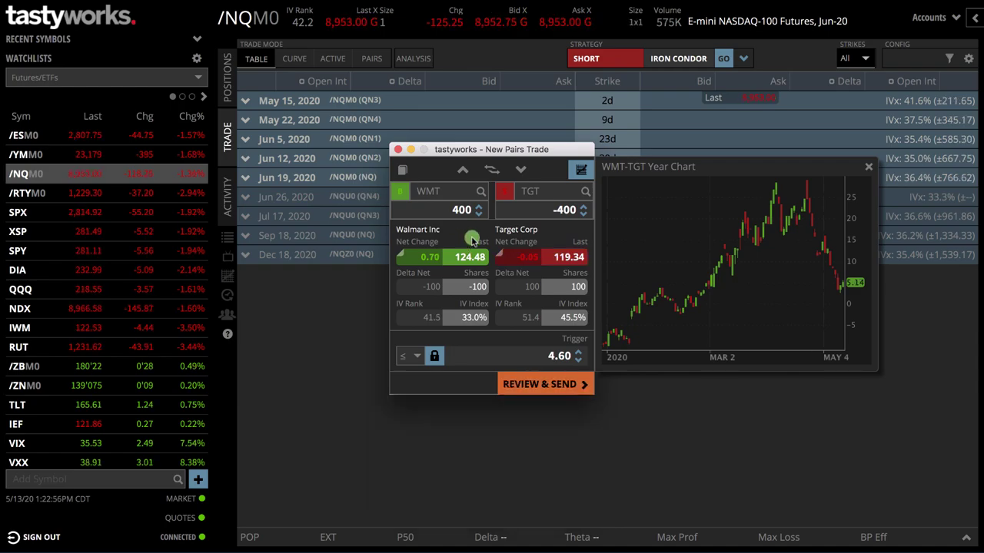
pyautogui.click(522, 172)
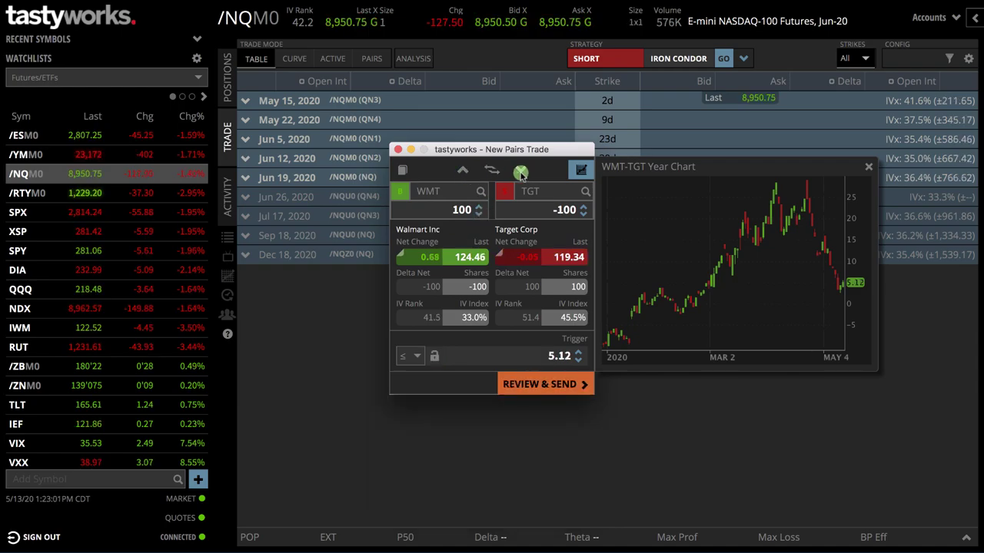
pyautogui.click(580, 359)
pyautogui.click(579, 359)
pyautogui.click(579, 358)
pyautogui.click(579, 359)
pyautogui.click(579, 359)
pyautogui.click(580, 359)
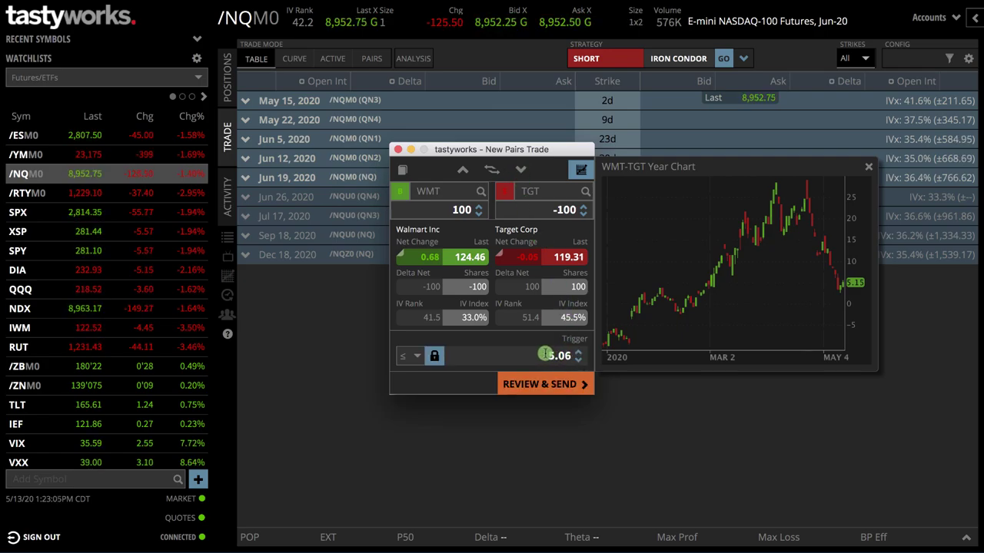
# - Enter a 4.60 trigger, review and send the WMT/TGT order, then close the year chart
pyautogui.doubleClick(571, 355)
pyautogui.press('BackSpace')
pyautogui.write('4.60')
pyautogui.click(565, 384)
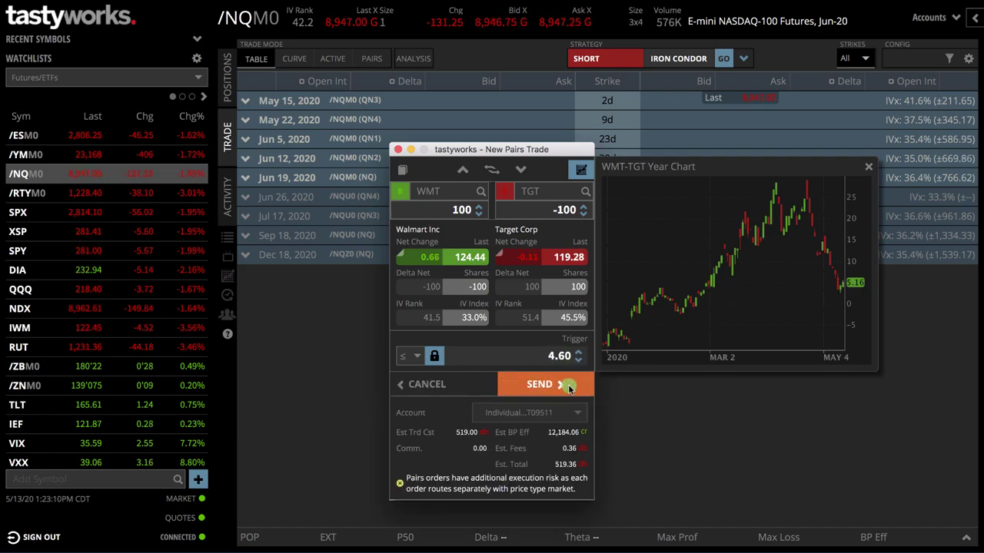
pyautogui.click(550, 387)
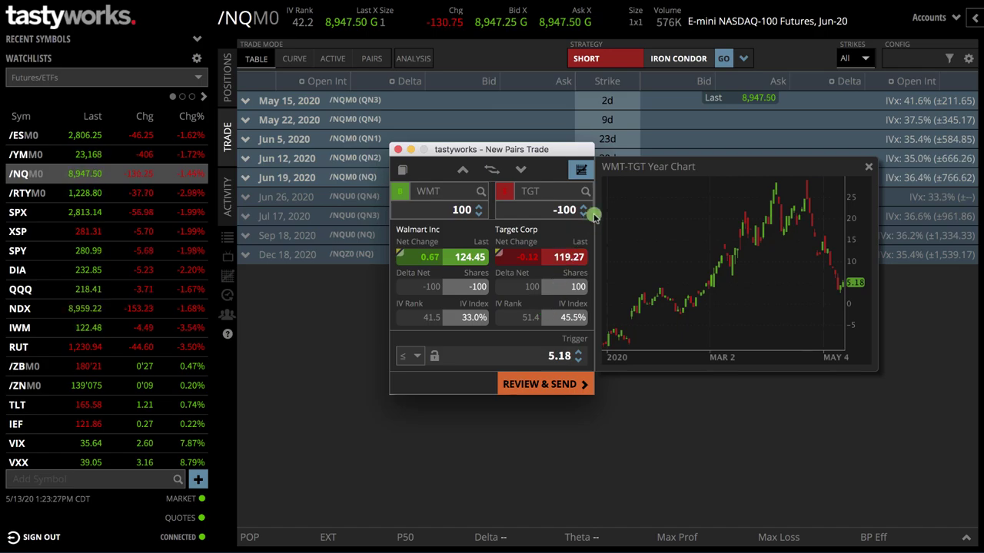
pyautogui.click(581, 170)
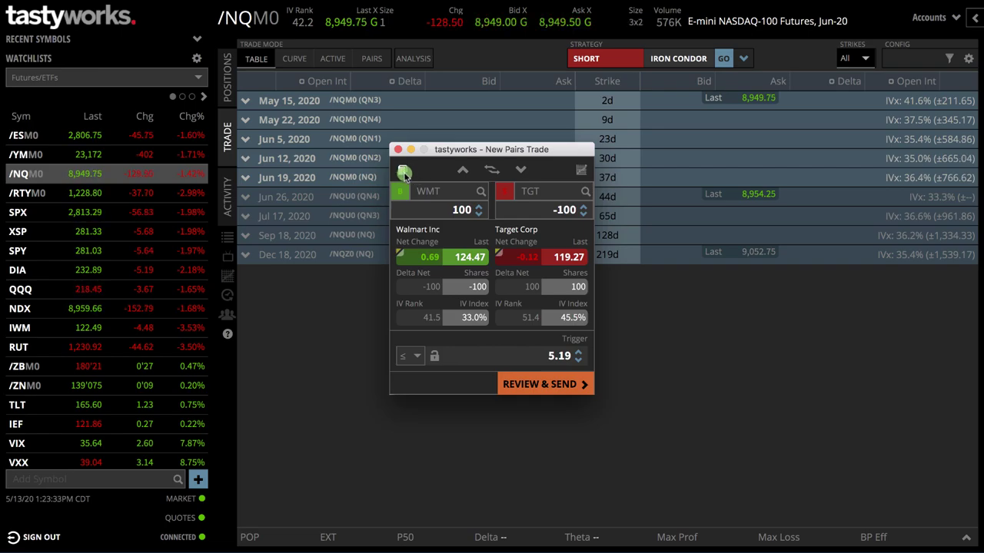
# - Load the saved /ZBM0-2-/ZNM0 pair (1 /ZBM0 against -2 /ZNM0) from the Pairs List
pyautogui.click(402, 174)
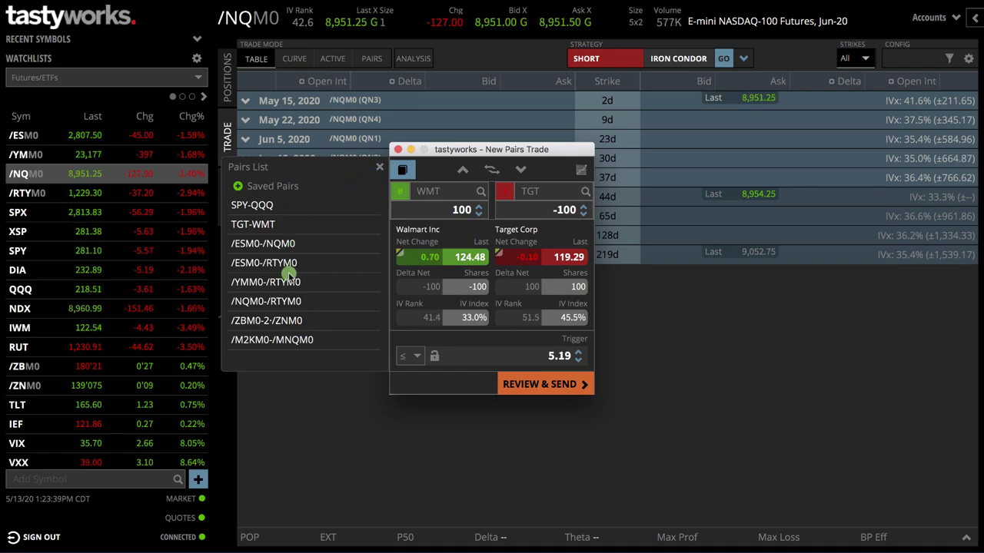
pyautogui.moveTo(289, 205)
pyautogui.mouseDown()
pyautogui.moveTo(312, 199)
pyautogui.moveTo(309, 223)
pyautogui.moveTo(319, 218)
pyautogui.moveTo(334, 255)
pyautogui.moveTo(333, 297)
pyautogui.mouseUp()
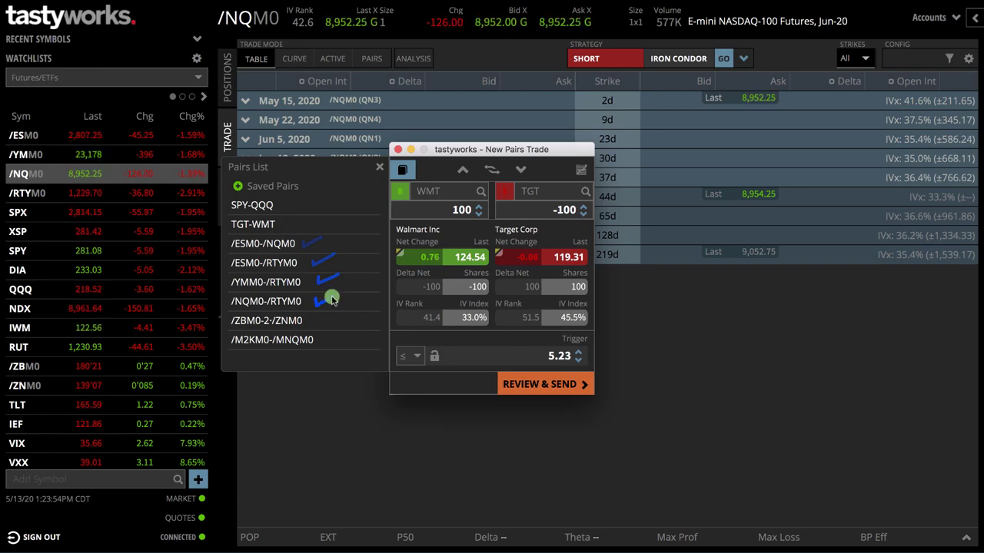
pyautogui.click(263, 325)
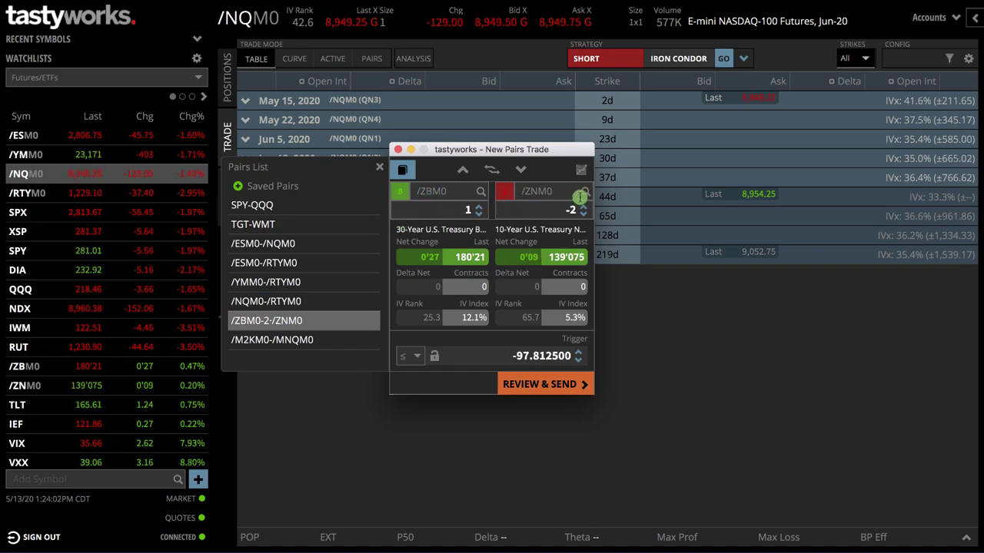
pyautogui.moveTo(573, 198)
pyautogui.mouseDown()
pyautogui.moveTo(550, 213)
pyautogui.moveTo(589, 218)
pyautogui.moveTo(568, 198)
pyautogui.mouseUp()
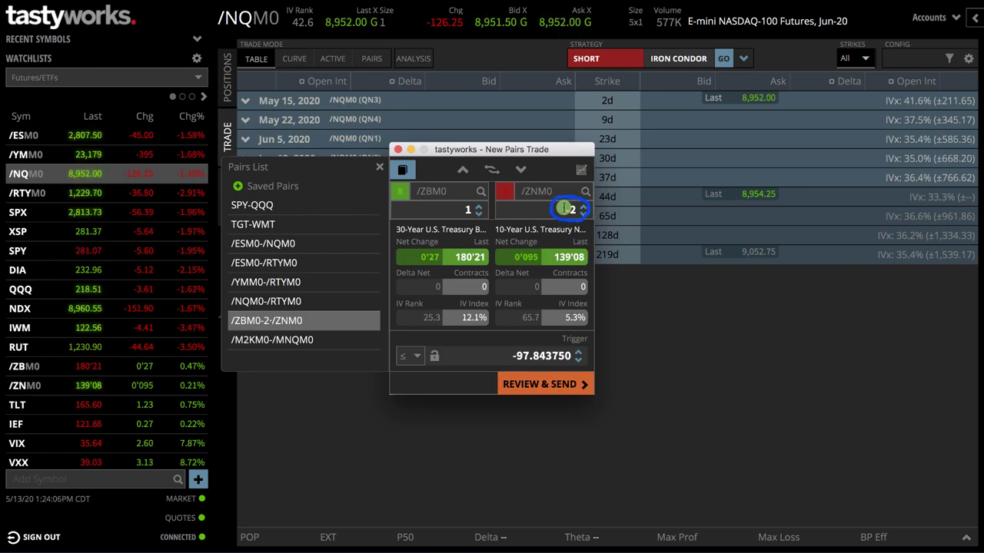
pyautogui.moveTo(474, 192)
pyautogui.mouseDown()
pyautogui.moveTo(452, 209)
pyautogui.moveTo(478, 195)
pyautogui.mouseUp()
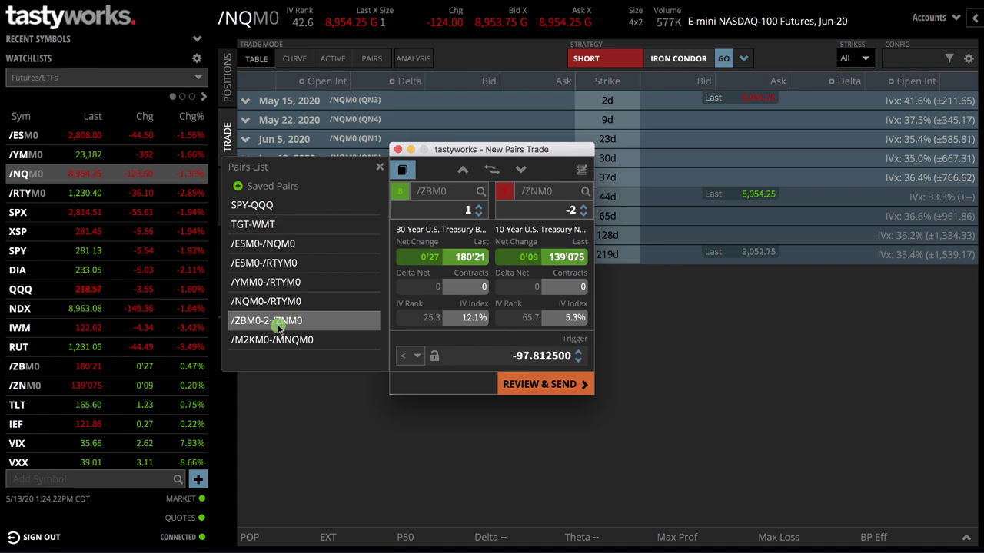
pyautogui.click(403, 171)
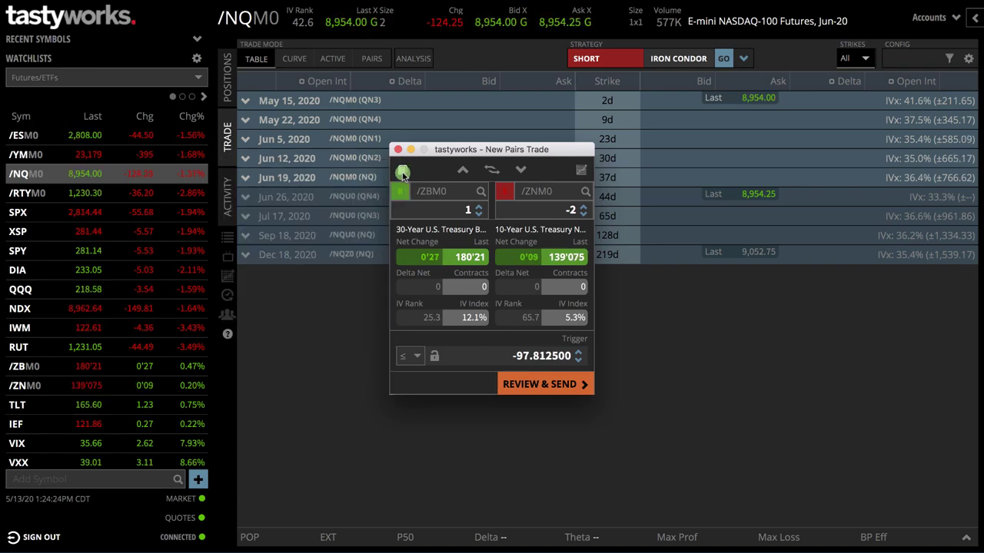
# - Load the saved /YMM0-/RTYM0 pair, then close the Pairs List and the New Pairs Trade window
pyautogui.click(402, 170)
pyautogui.click(261, 208)
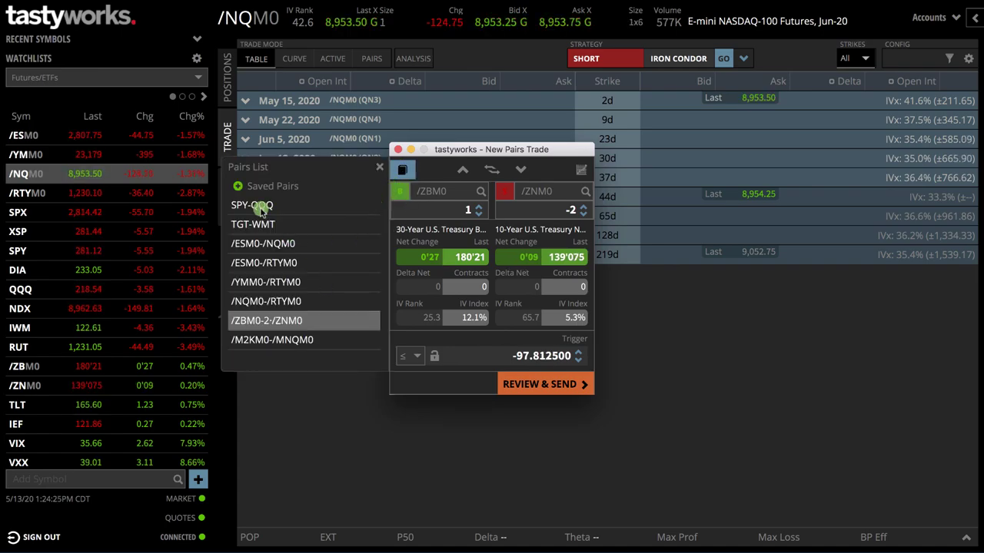
pyautogui.click(257, 282)
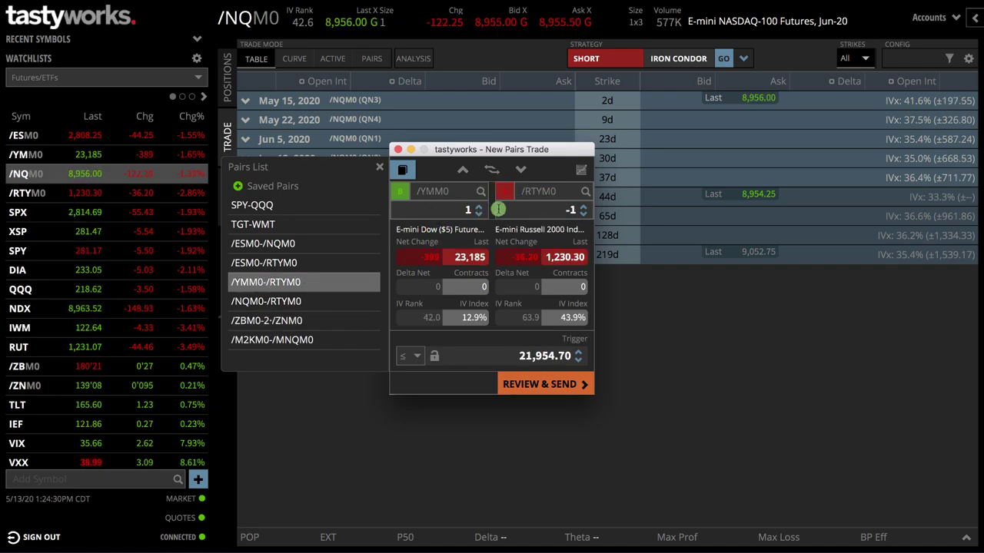
pyautogui.click(404, 170)
pyautogui.click(398, 149)
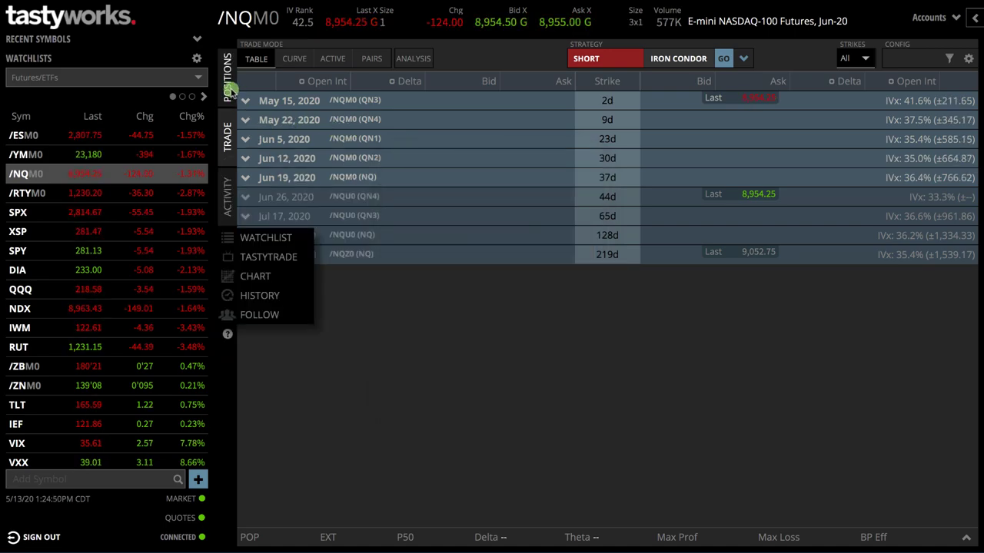
# - Switch to the ACTIVITY tab to see the pending 100 WMT buy and 100 TGT sell orders
pyautogui.click(228, 194)
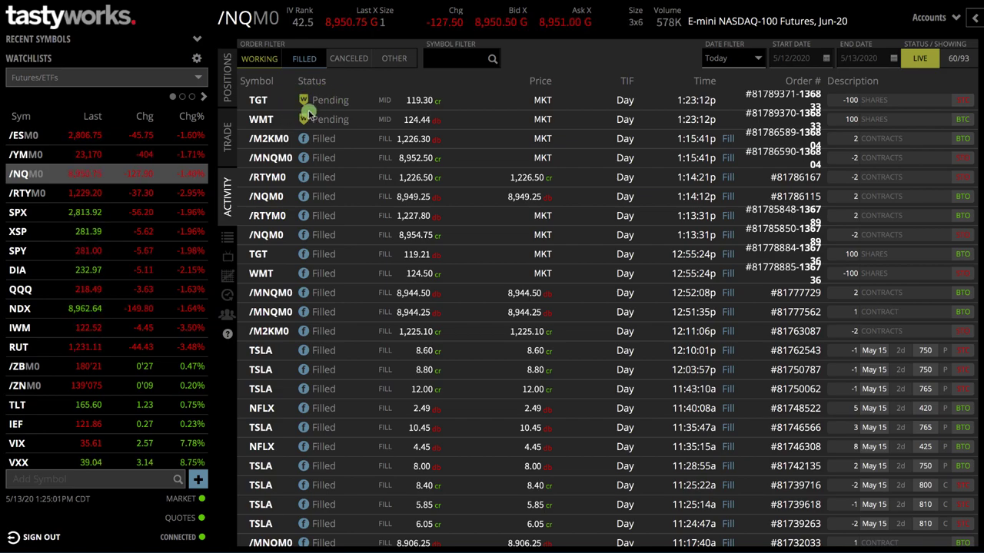
pyautogui.moveTo(317, 112)
pyautogui.mouseDown()
pyautogui.moveTo(352, 106)
pyautogui.moveTo(294, 92)
pyautogui.moveTo(308, 113)
pyautogui.mouseUp()
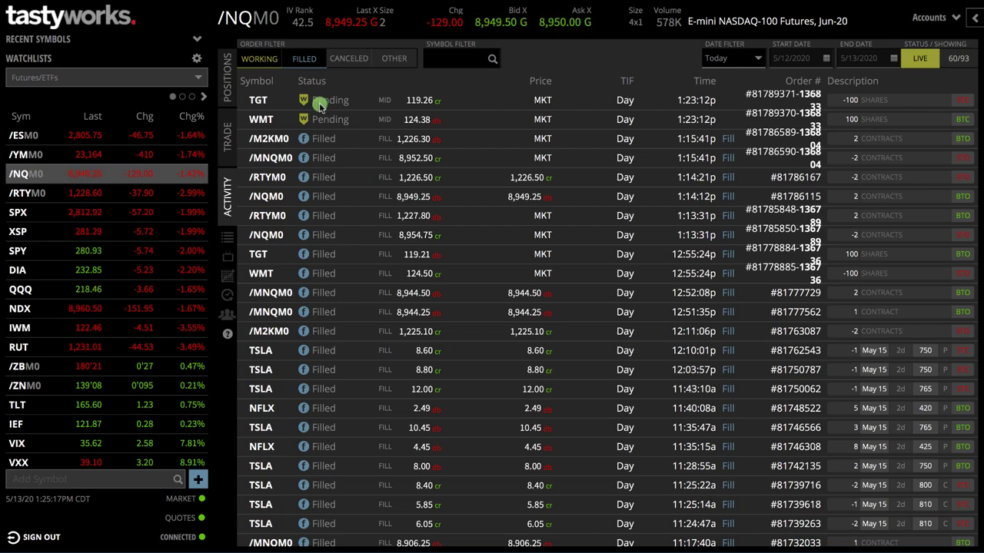
pyautogui.rightClick(321, 105)
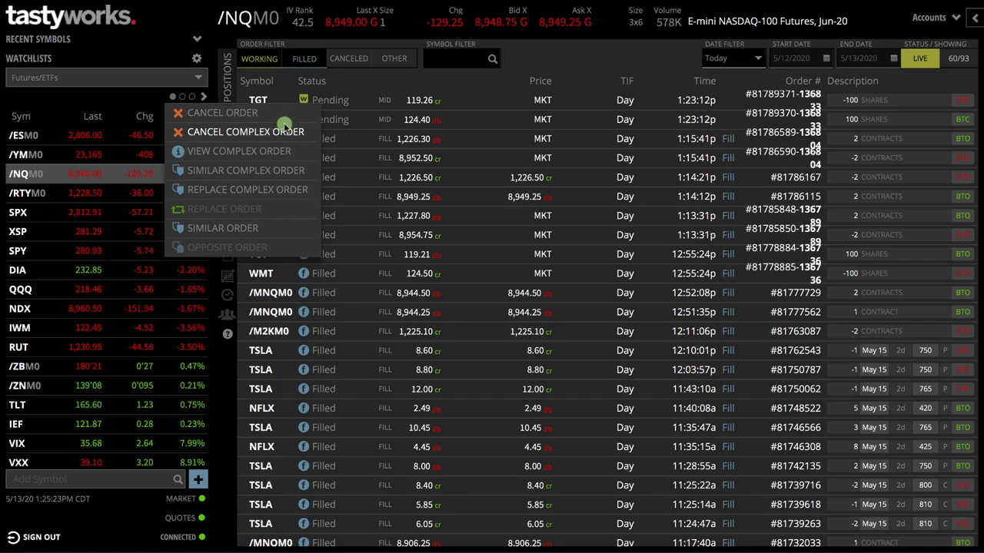
pyautogui.moveTo(261, 123)
pyautogui.mouseDown()
pyautogui.moveTo(223, 130)
pyautogui.moveTo(242, 143)
pyautogui.moveTo(302, 136)
pyautogui.moveTo(271, 124)
pyautogui.mouseUp()
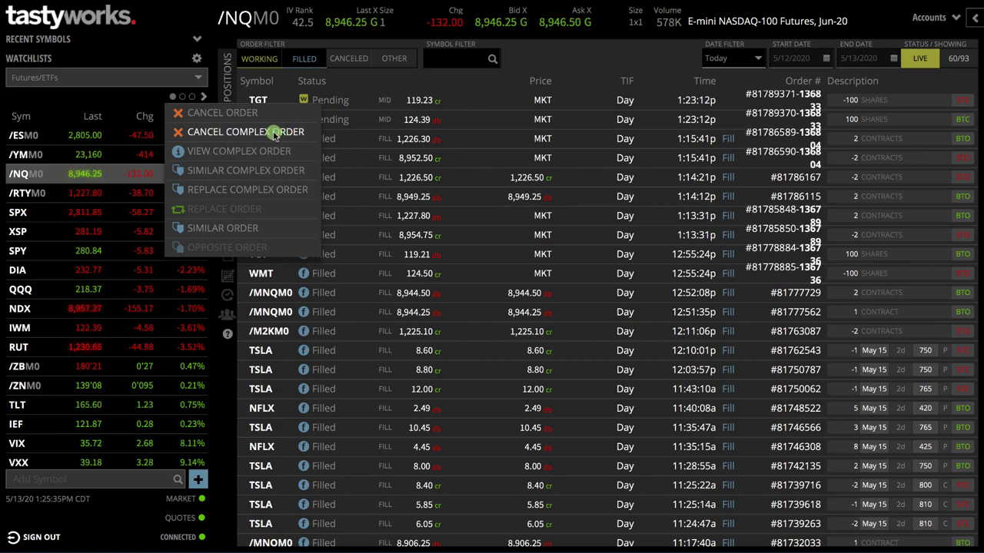
pyautogui.click(267, 192)
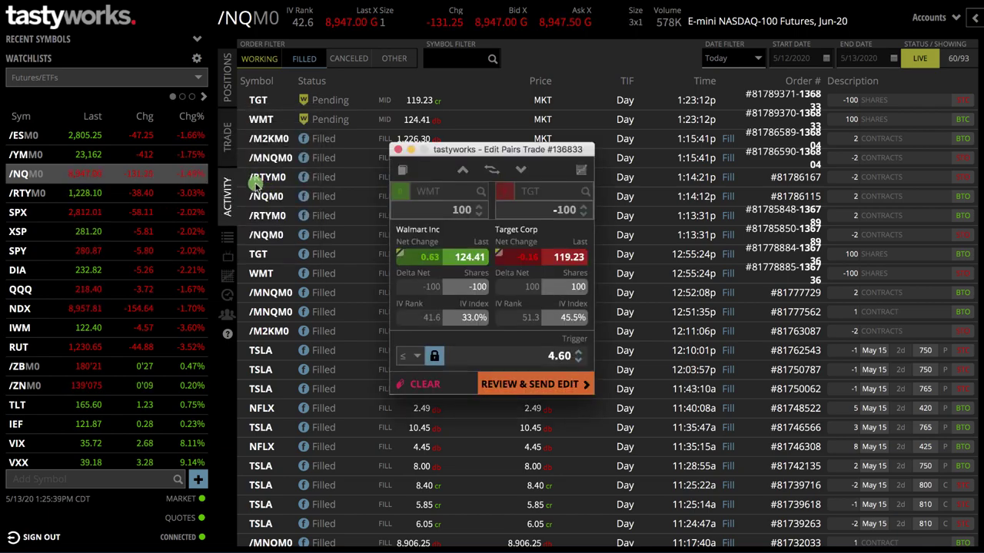
pyautogui.click(435, 356)
pyautogui.scroll(-2, 580, 360)
pyautogui.scroll(-1, 580, 359)
pyautogui.scroll(3, 580, 358)
pyautogui.click(397, 149)
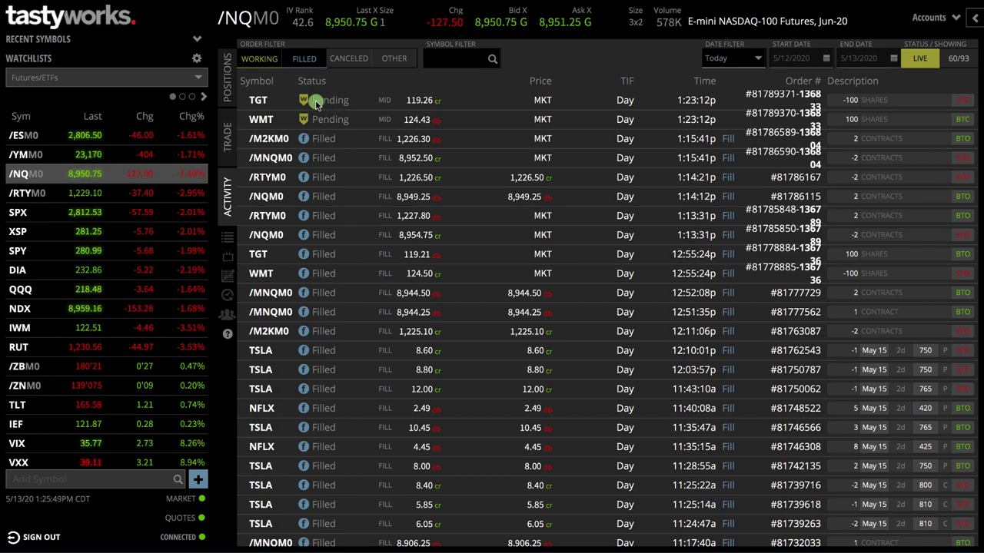
# - Cancel the pending TGT/WMT complex order and confirm the cancellation
pyautogui.click(316, 104)
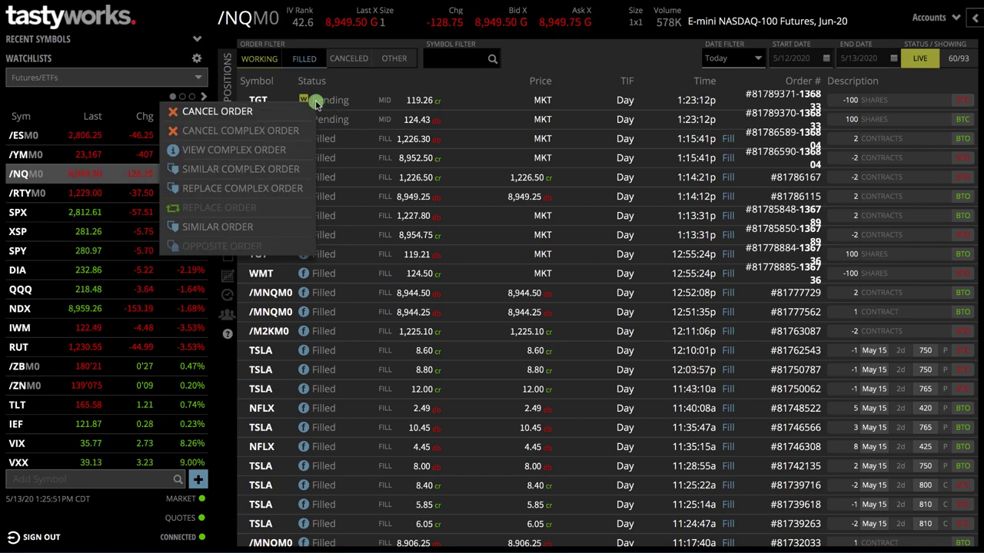
pyautogui.click(235, 130)
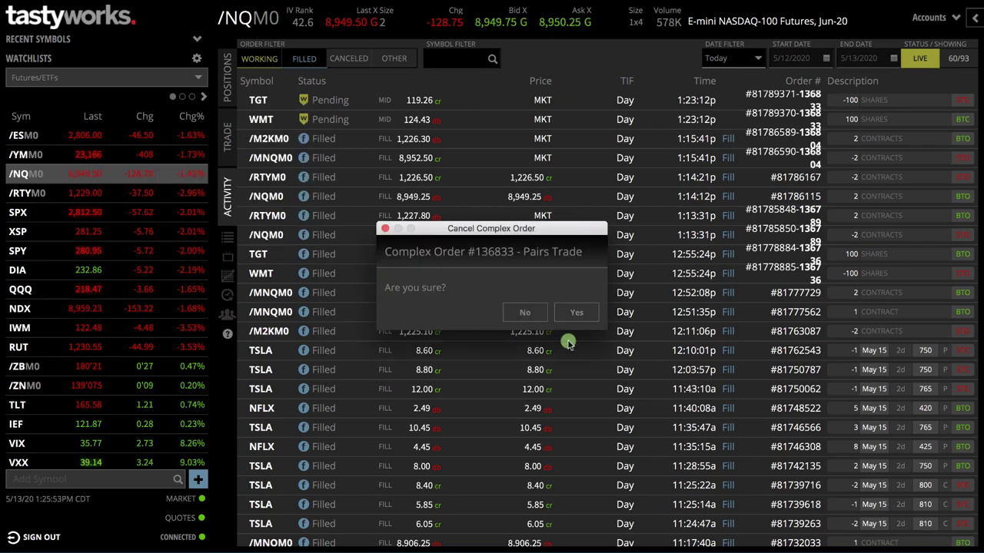
pyautogui.click(575, 312)
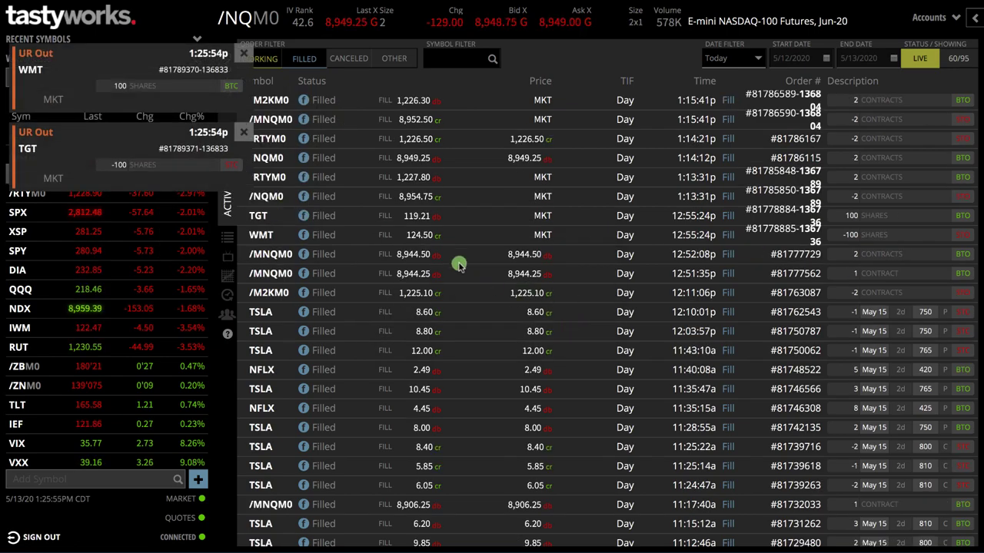
# - Open the chart page from the left sidebar
pyautogui.click(227, 275)
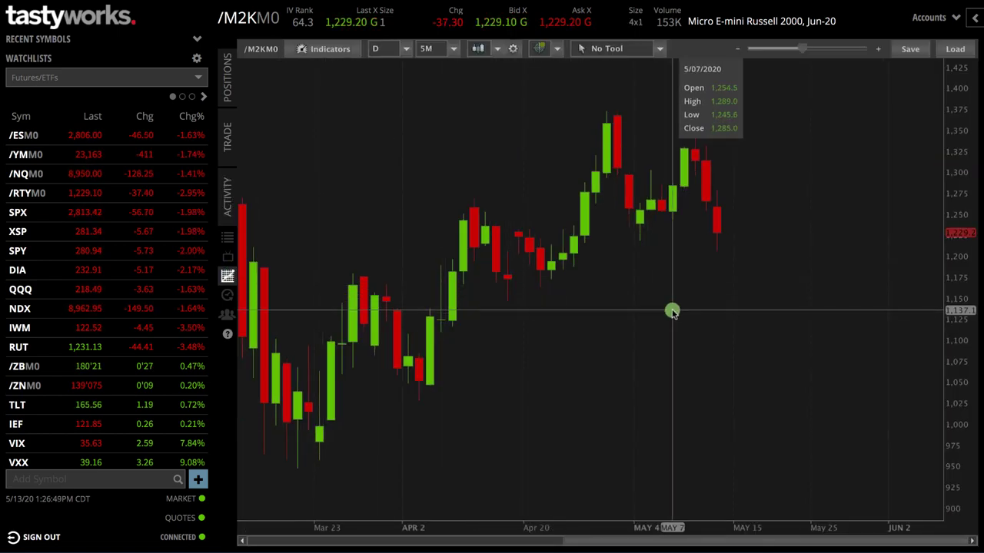